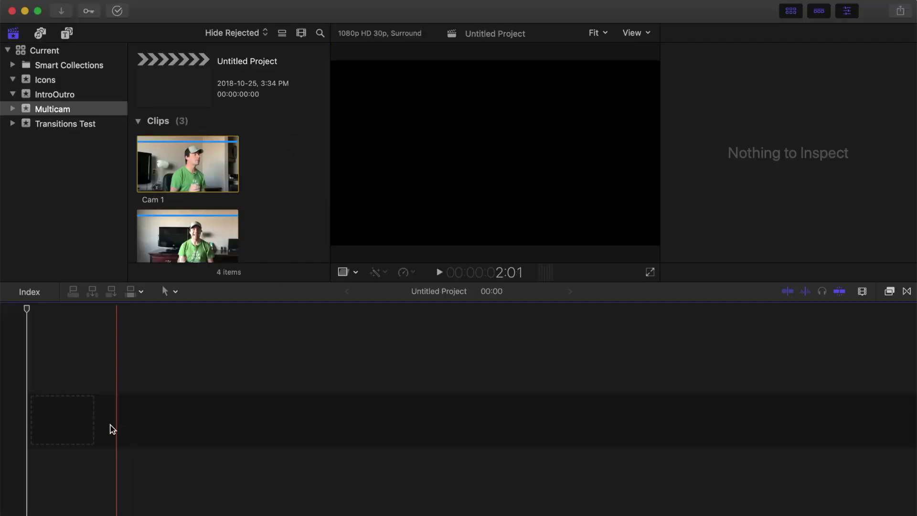
- Scroll the browser down until the Cam 1, Cam 2 and Zoom Audio clips are visible
{"action": "scroll", "coordinate": [204, 125], "scroll_direction": "down", "scroll_amount": 5}
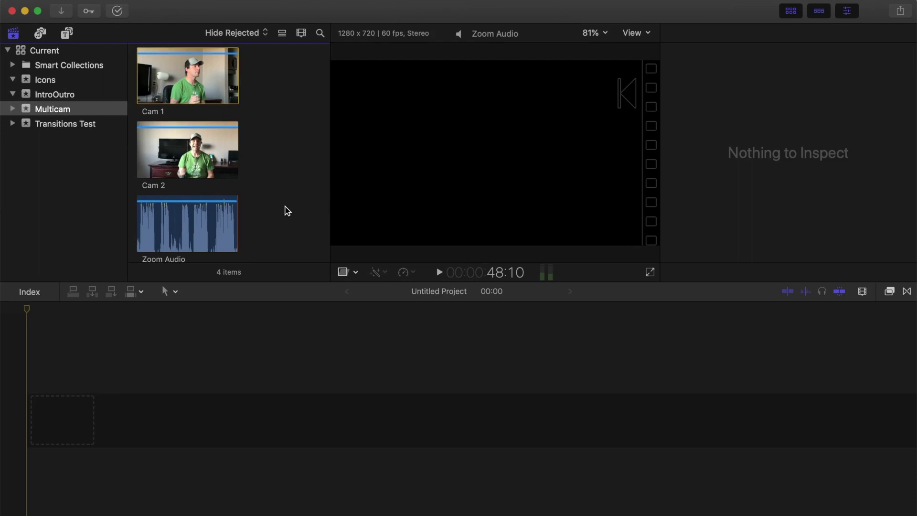
- Create multicam clip 'Demo Clip' from Cam 1, Cam 2 and Zoom Audio in the Multicam event
{"action": "left_click", "coordinate": [199, 82]}
{"action": "left_click", "coordinate": [181, 172], "text": "super"}
{"action": "left_click", "coordinate": [189, 228], "text": "super"}
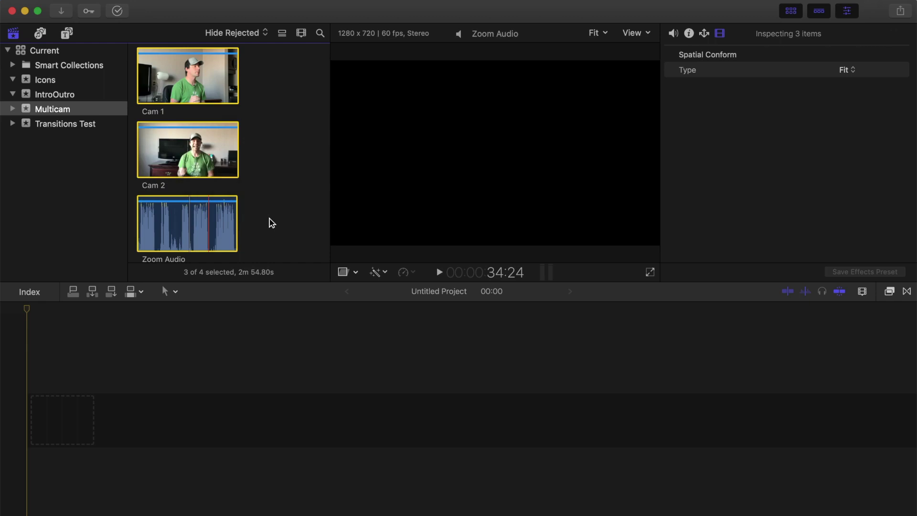
{"action": "right_click", "coordinate": [191, 142]}
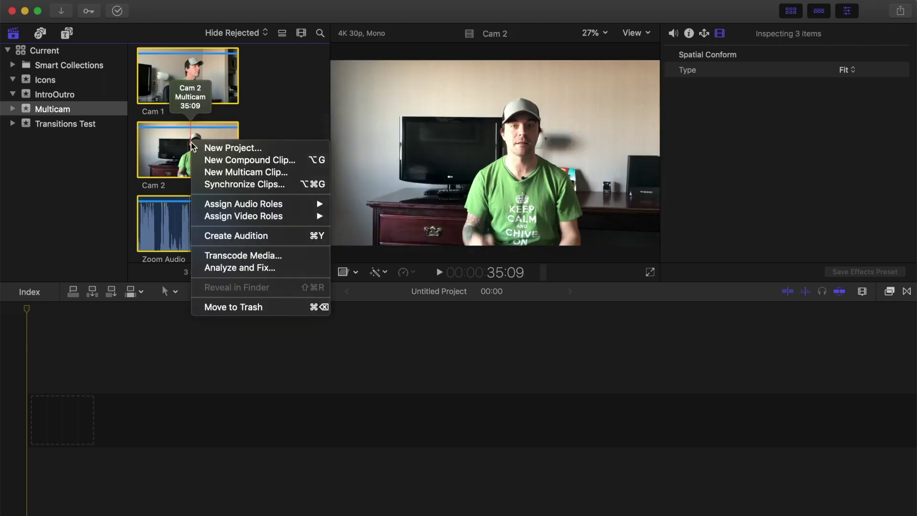
{"action": "left_click", "coordinate": [220, 173]}
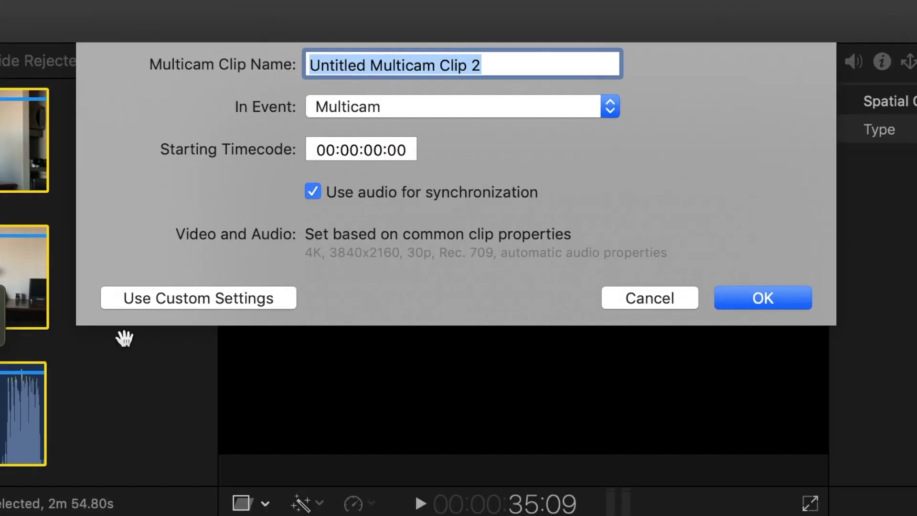
{"action": "type", "text": "Demo Clip"}
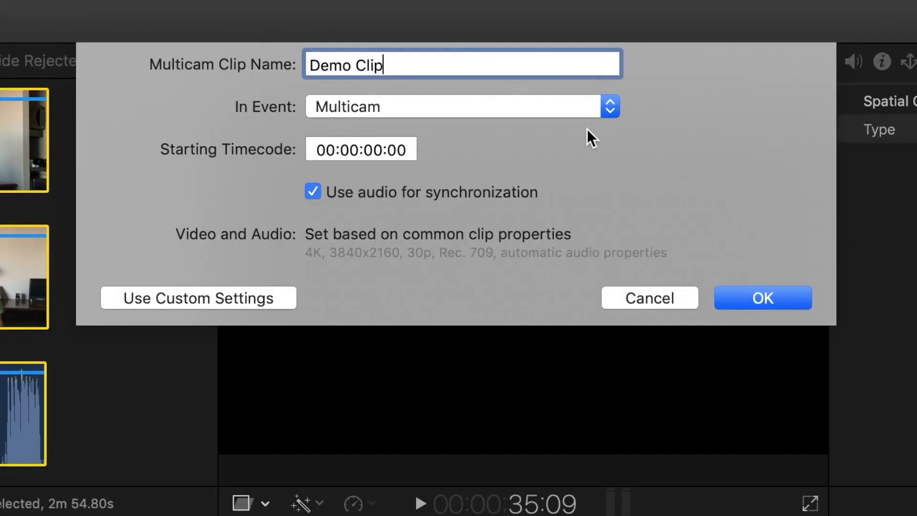
{"action": "left_click", "coordinate": [621, 107]}
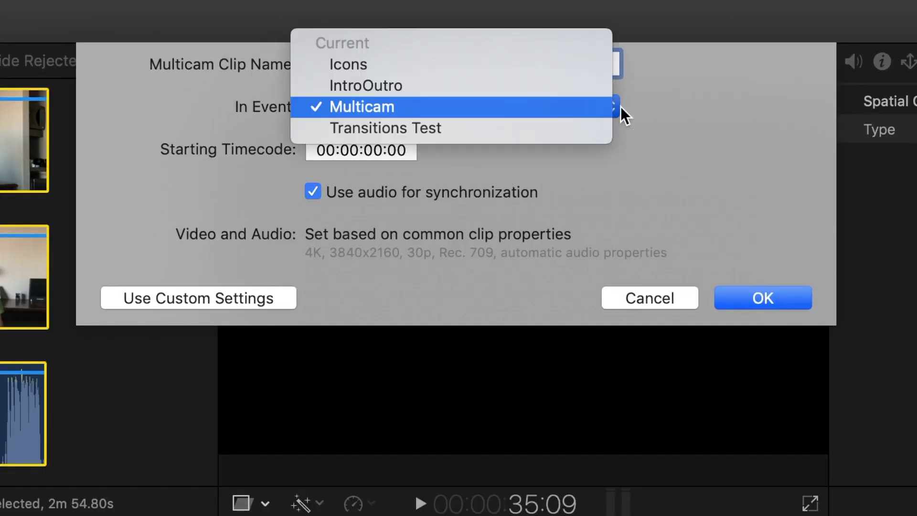
{"action": "left_click", "coordinate": [467, 106]}
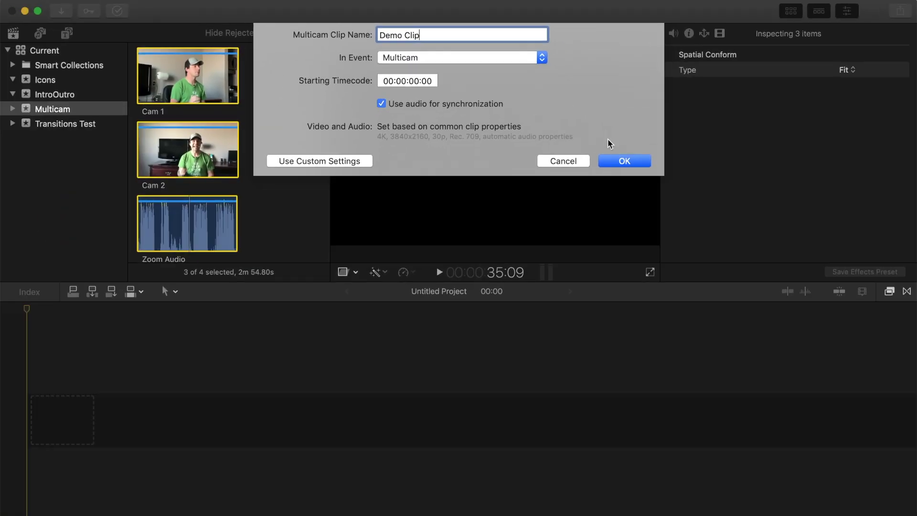
{"action": "left_click", "coordinate": [645, 160]}
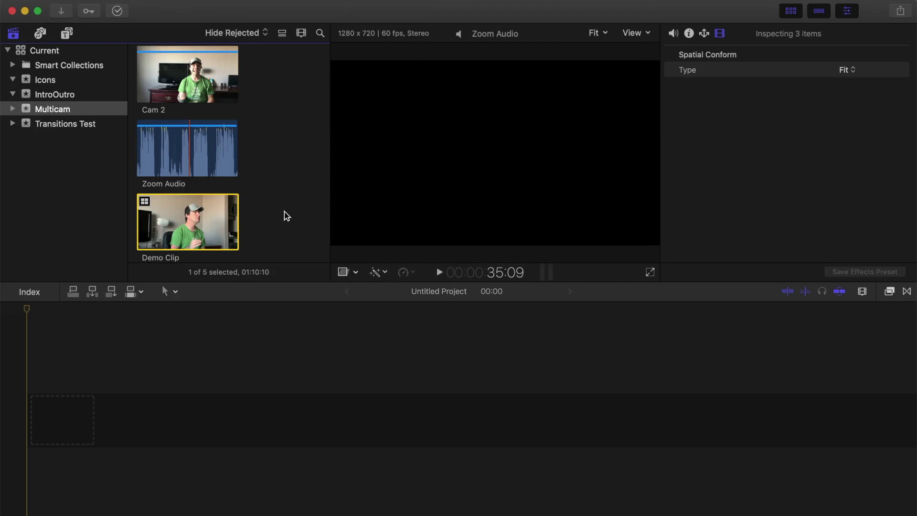
- Open Demo Clip in the angle editor to inspect its stacked Cam 1, Cam 2 and Zoom Audio angles
{"action": "double_click", "coordinate": [200, 219]}
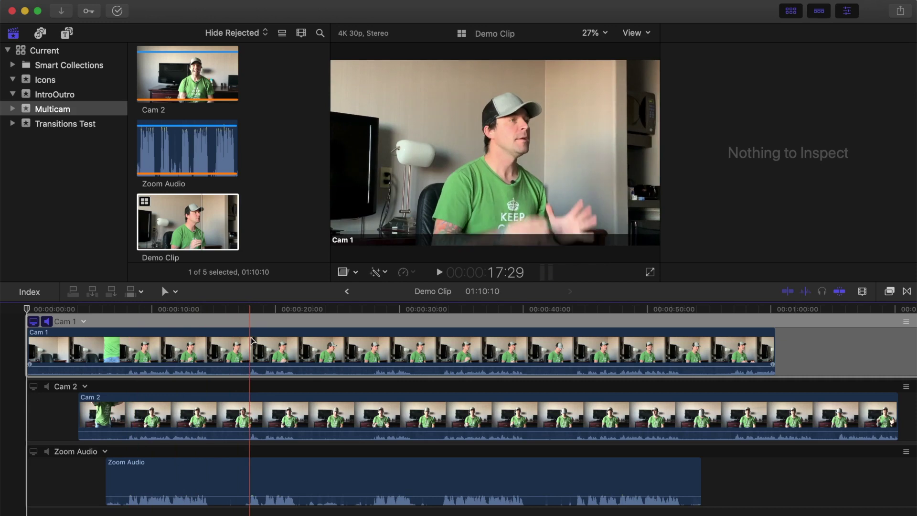
- Append Demo Clip to Untitled Project, fit it in the timeline, and hide the browser and inspector
{"action": "left_click", "coordinate": [347, 292]}
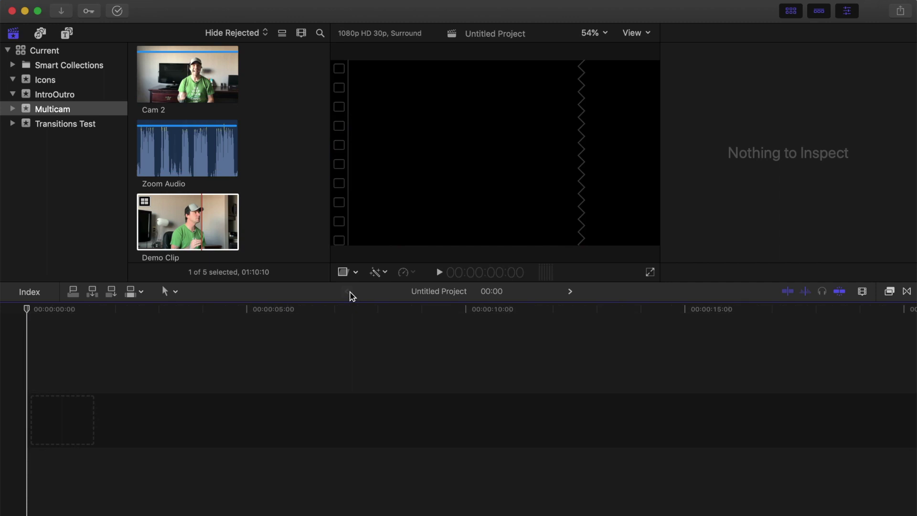
{"action": "left_click", "coordinate": [185, 221]}
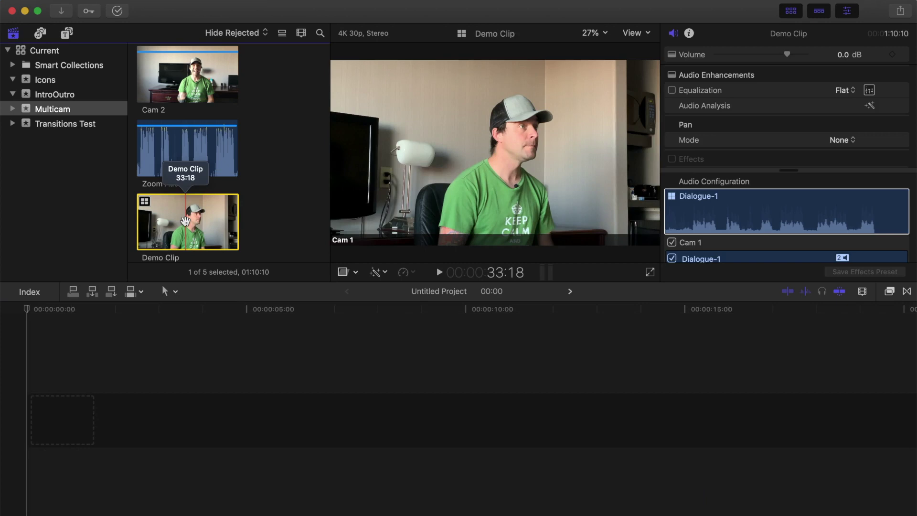
{"action": "key", "text": "e"}
{"action": "key", "text": "shift+z"}
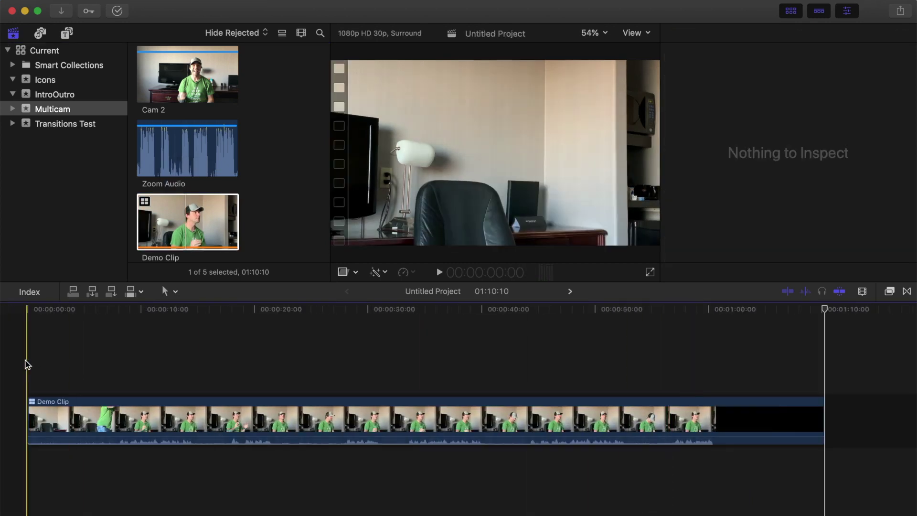
{"action": "key", "text": "Home"}
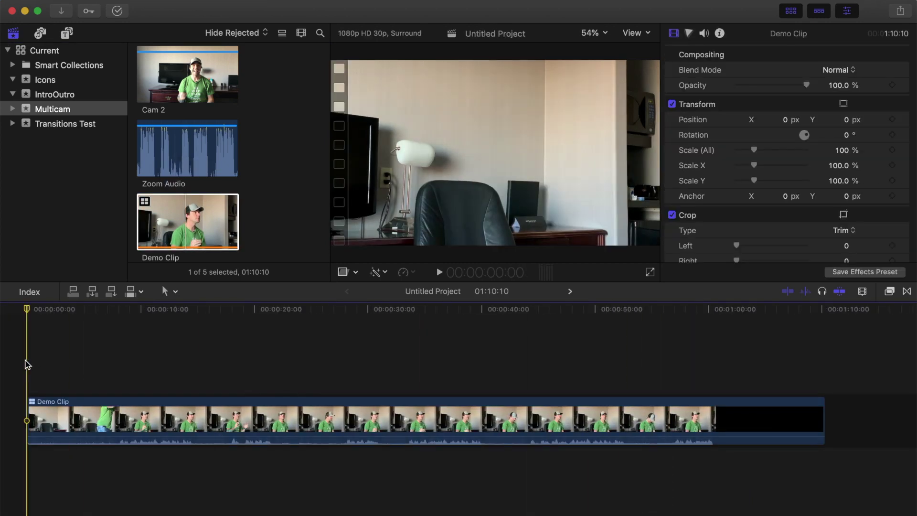
{"action": "key", "text": "ctrl+super+1"}
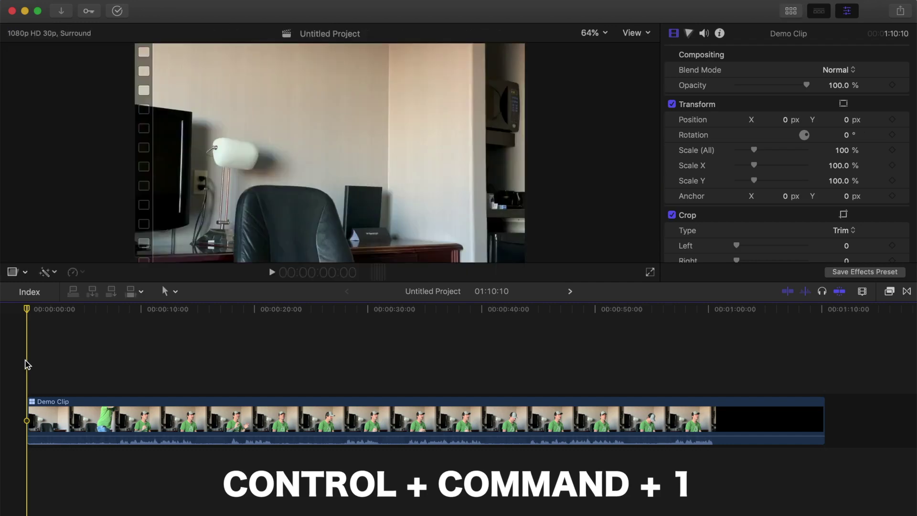
{"action": "key", "text": "super+4"}
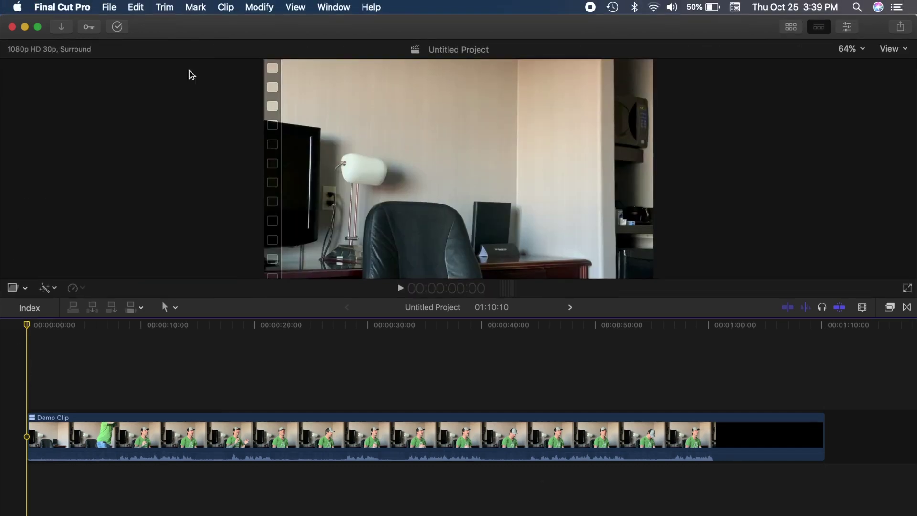
- Show the multicam angles beside the viewer and move the playhead to 8:15
{"action": "left_click", "coordinate": [295, 8]}
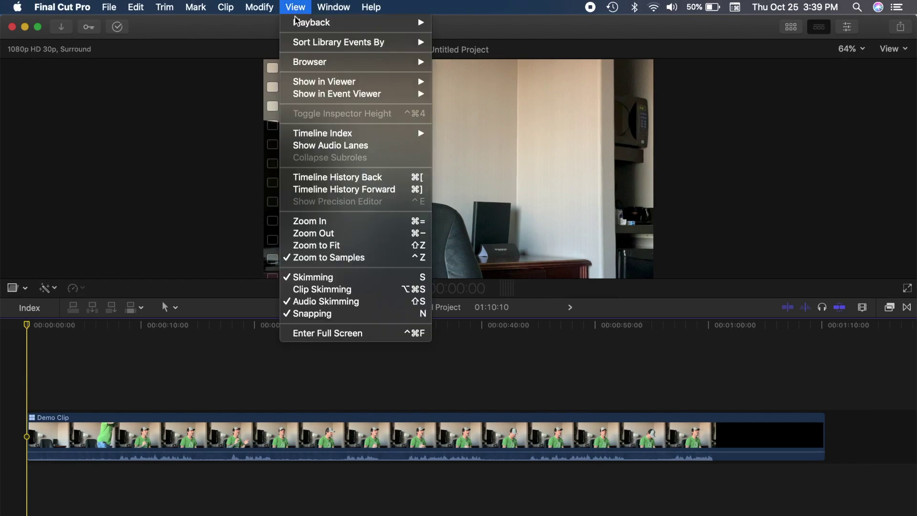
{"action": "mouse_move", "coordinate": [339, 85]}
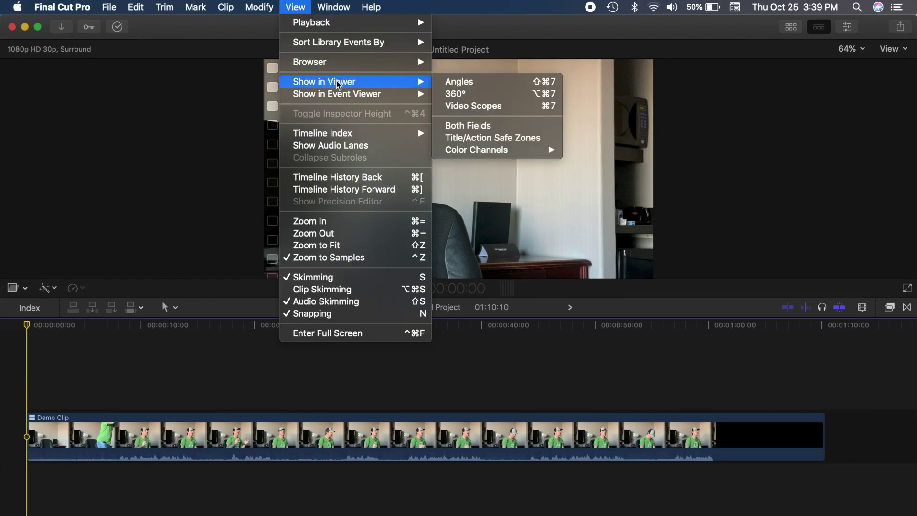
{"action": "left_click", "coordinate": [472, 86]}
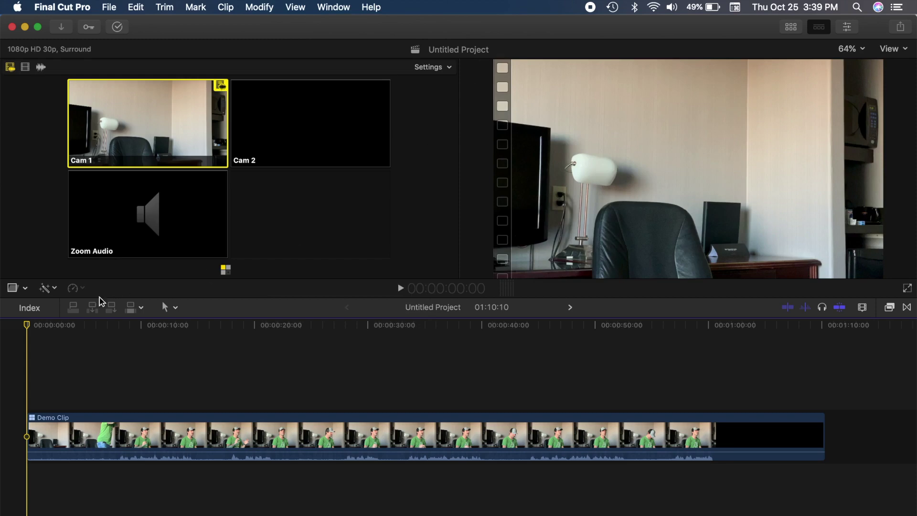
{"action": "left_click_drag", "start_coordinate": [41, 325], "coordinate": [125, 329]}
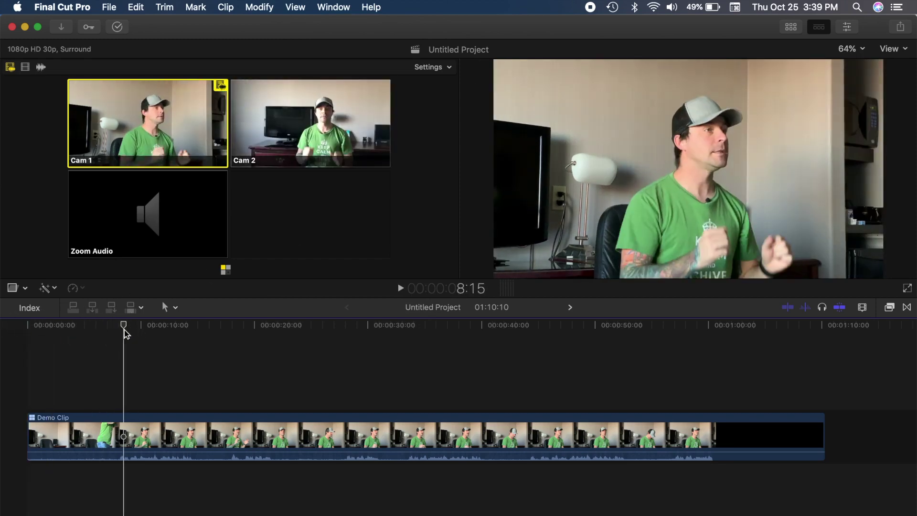
- Try the 16 Angles layout, then return to 4 Angles at about 4:23
{"action": "left_click", "coordinate": [450, 69]}
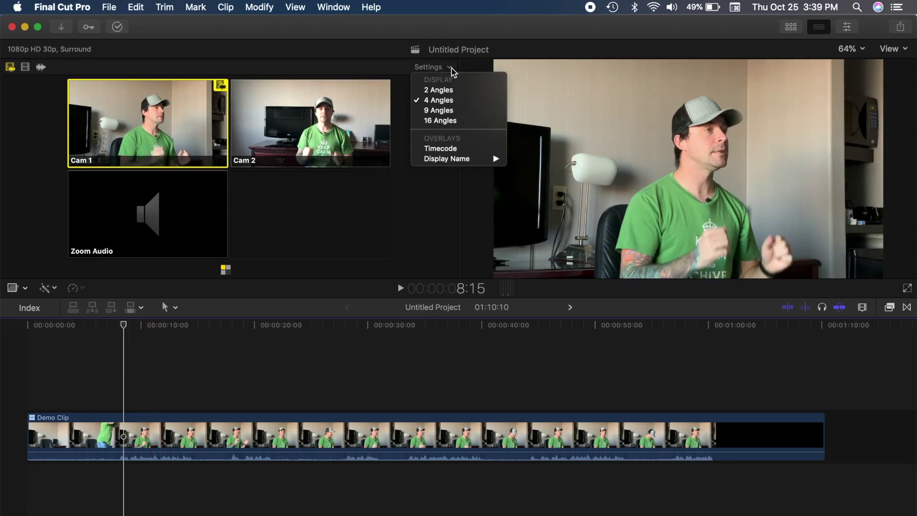
{"action": "left_click", "coordinate": [454, 121]}
{"action": "left_click_drag", "start_coordinate": [135, 315], "coordinate": [80, 320]}
{"action": "left_click", "coordinate": [450, 70]}
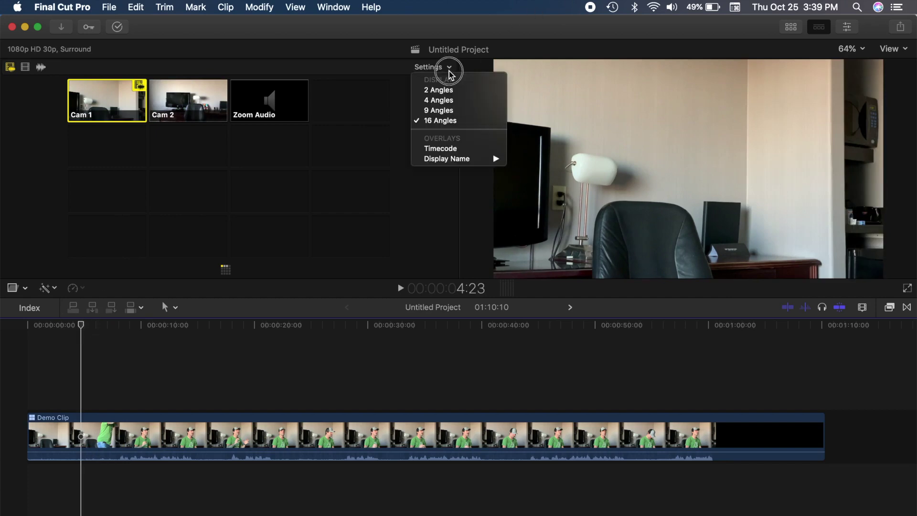
{"action": "left_click", "coordinate": [449, 98]}
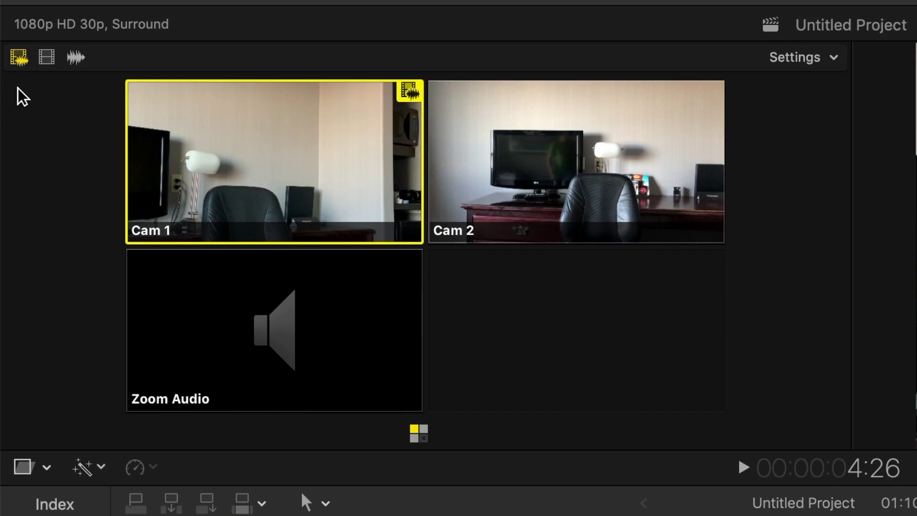
- Turn on audio-only angle switching and choose Zoom Audio as the sound from the clip start
{"action": "left_click", "coordinate": [47, 58]}
{"action": "left_click", "coordinate": [73, 58]}
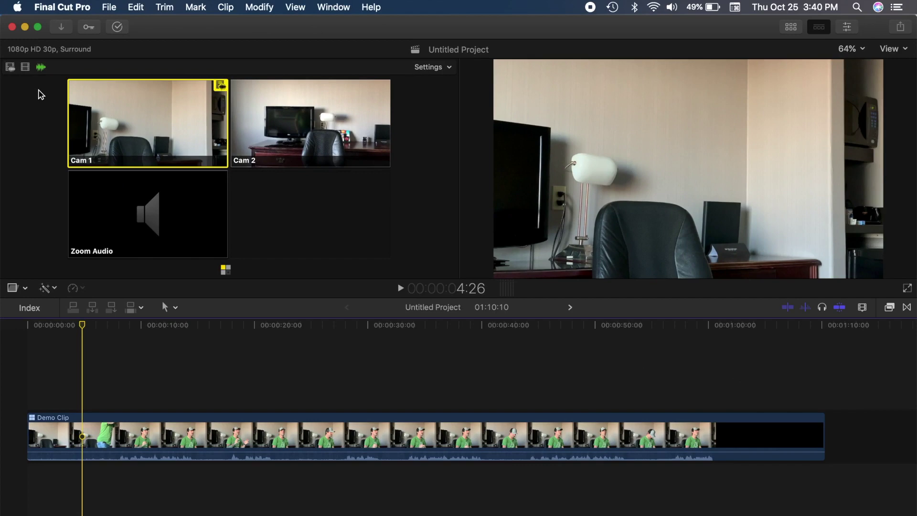
{"action": "left_click_drag", "start_coordinate": [79, 324], "coordinate": [27, 329]}
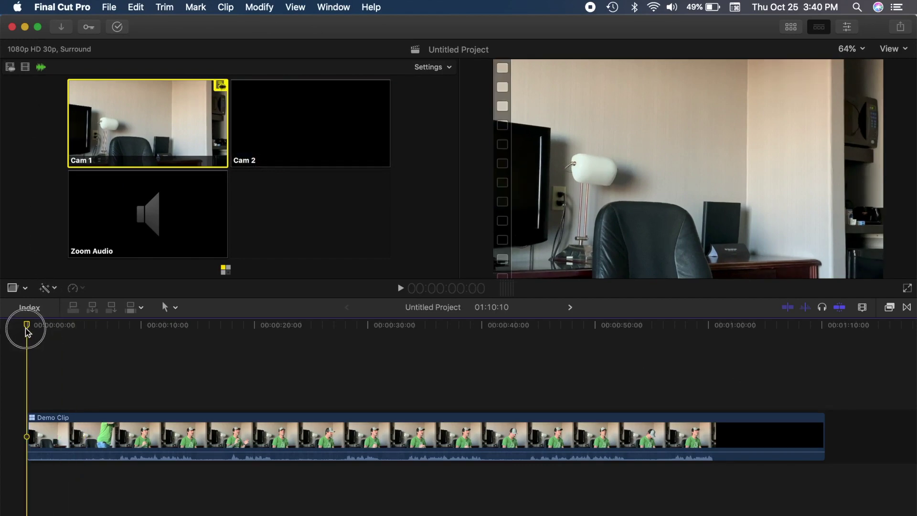
{"action": "left_click", "coordinate": [40, 68]}
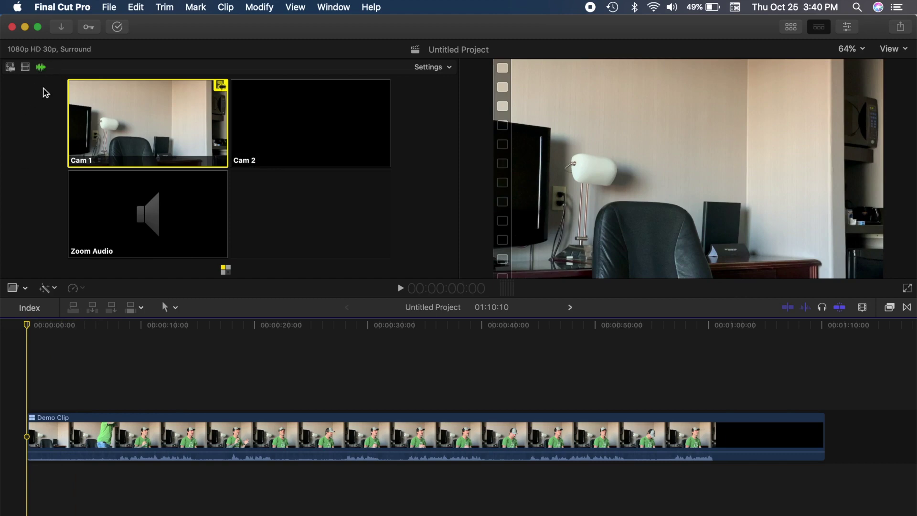
{"action": "left_click", "coordinate": [112, 200]}
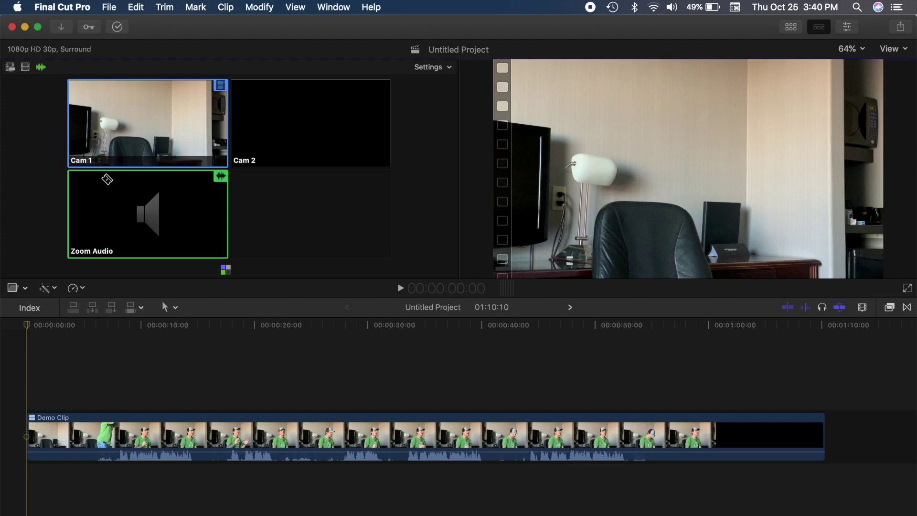
- Switch the picture to Cam 2 with video-only switching and trim the clip's opening 4:26
{"action": "left_click", "coordinate": [25, 67]}
{"action": "left_click", "coordinate": [275, 128]}
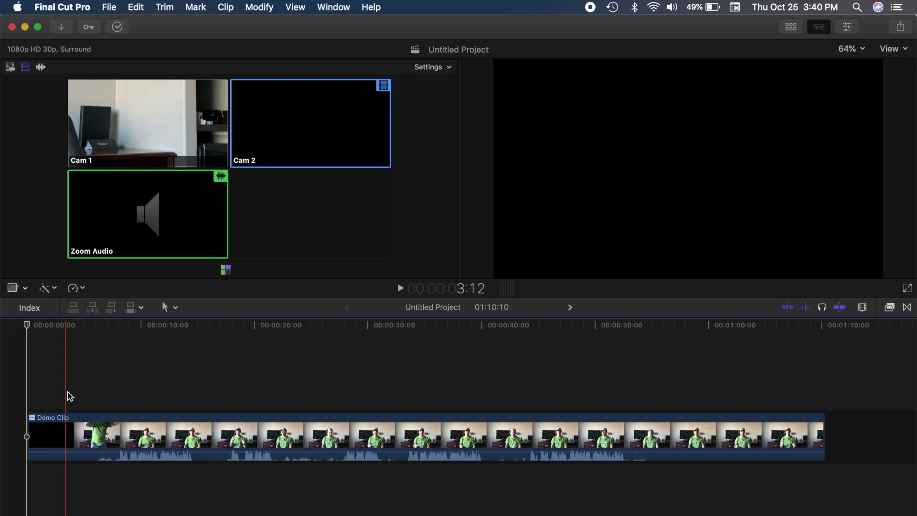
{"action": "left_click_drag", "start_coordinate": [30, 427], "coordinate": [86, 442]}
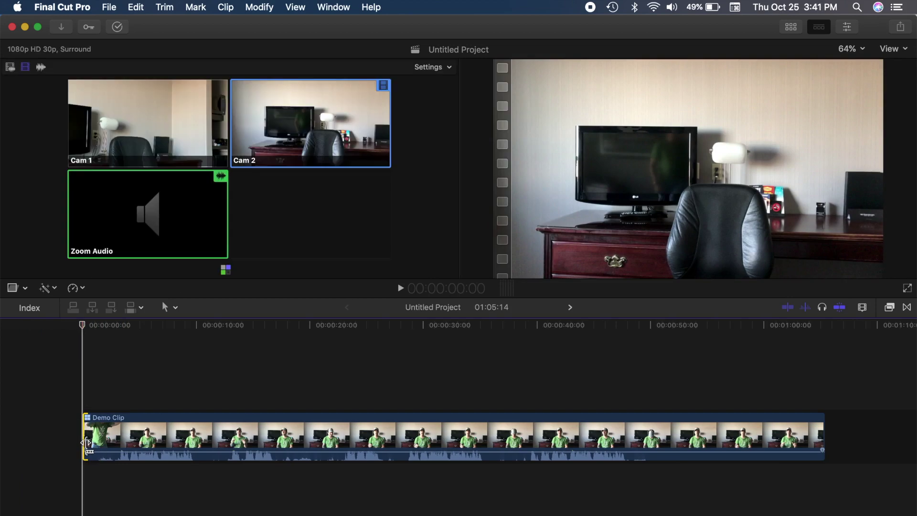
- Zoom the timeline in and cut to Cam 1 at about six seconds
{"action": "key", "text": "super+equal"}
{"action": "key", "text": "super+equal"}
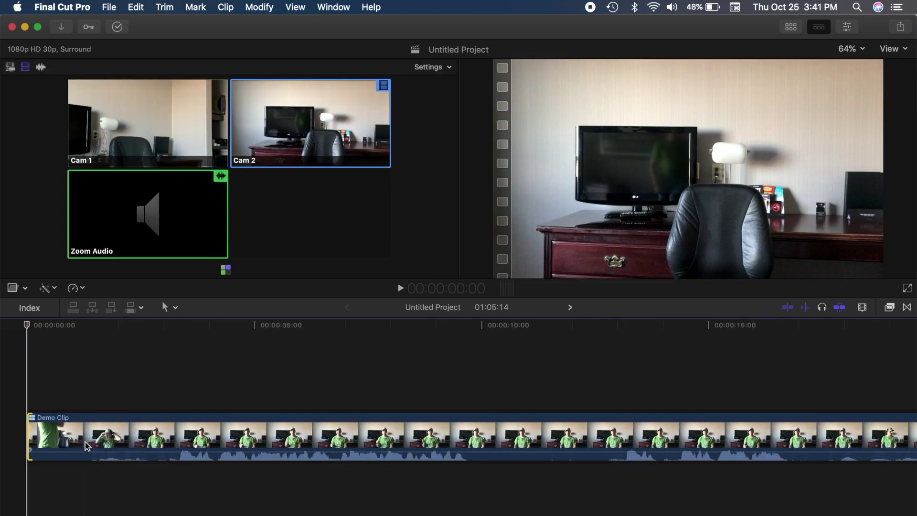
{"action": "left_click_drag", "start_coordinate": [30, 326], "coordinate": [333, 364]}
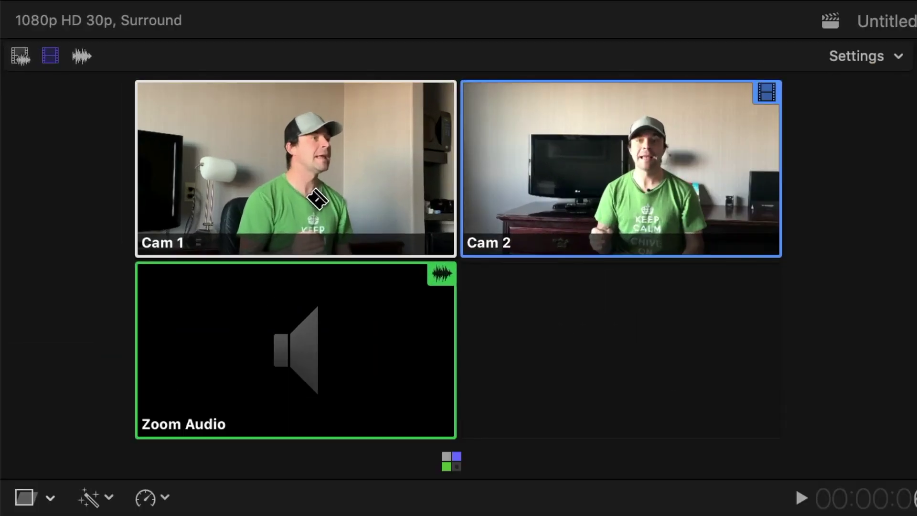
{"action": "left_click", "coordinate": [317, 200]}
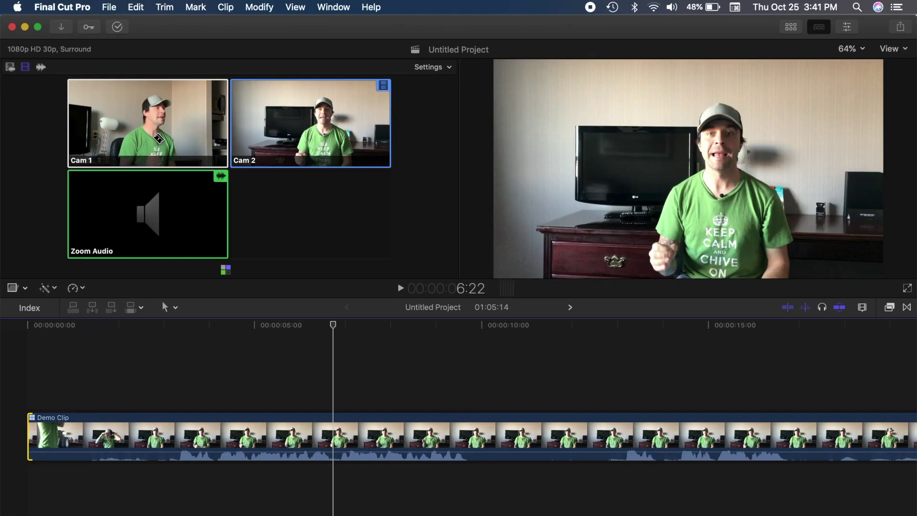
{"action": "left_click", "coordinate": [159, 138]}
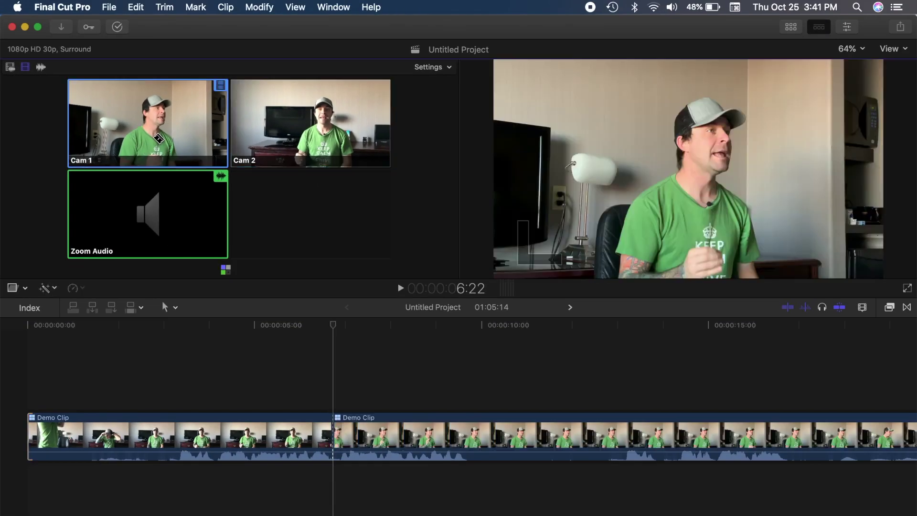
- Play back across the new Cam 2-to-Cam 1 cut to check it
{"action": "left_click", "coordinate": [318, 344]}
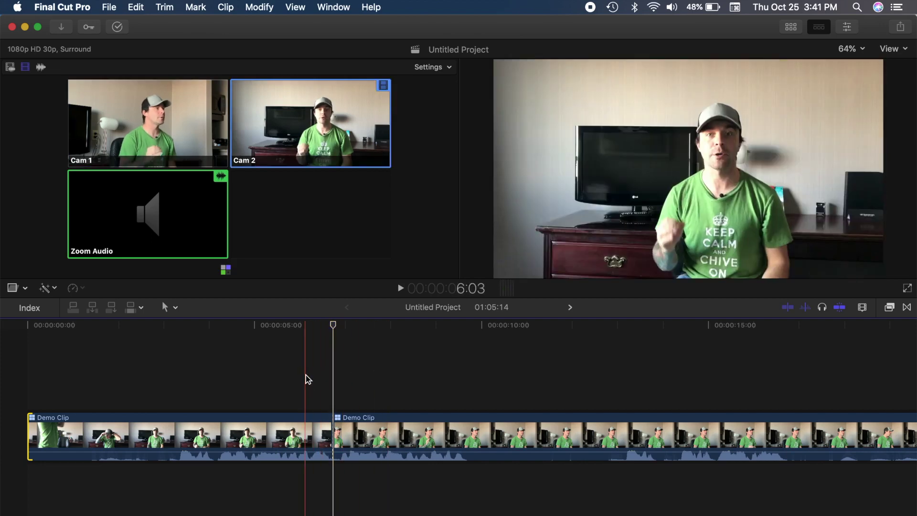
{"action": "key", "text": "space"}
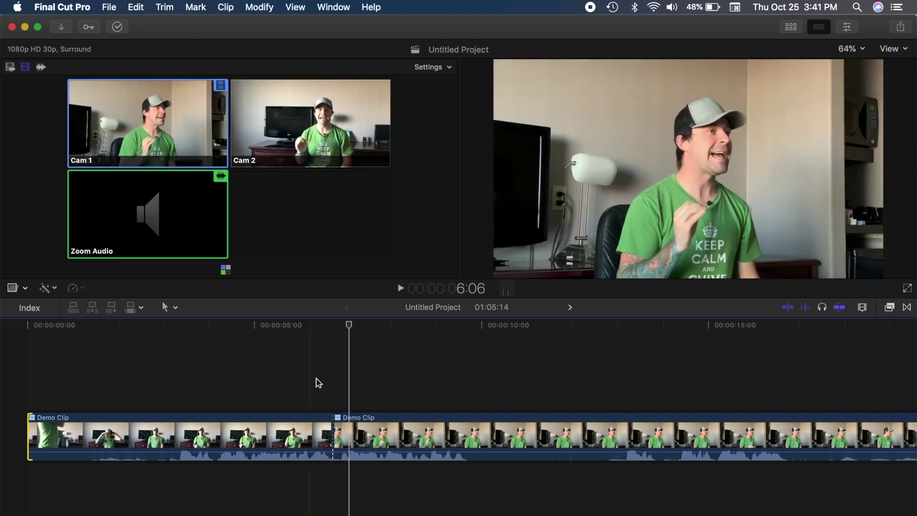
{"action": "key", "text": "space"}
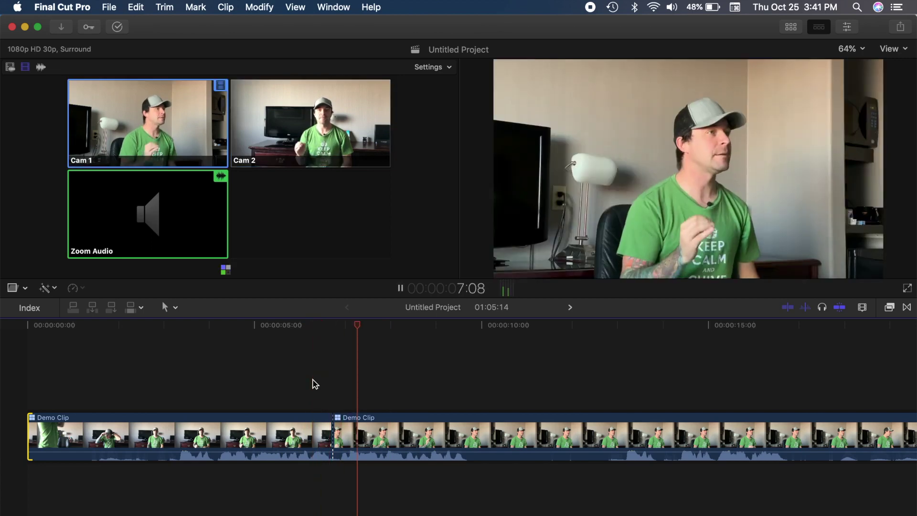
{"action": "key", "text": "space"}
- Roll the Cam 2-to-Cam 1 edit a few frames later to about 6:22 and review it
{"action": "left_click", "coordinate": [313, 372]}
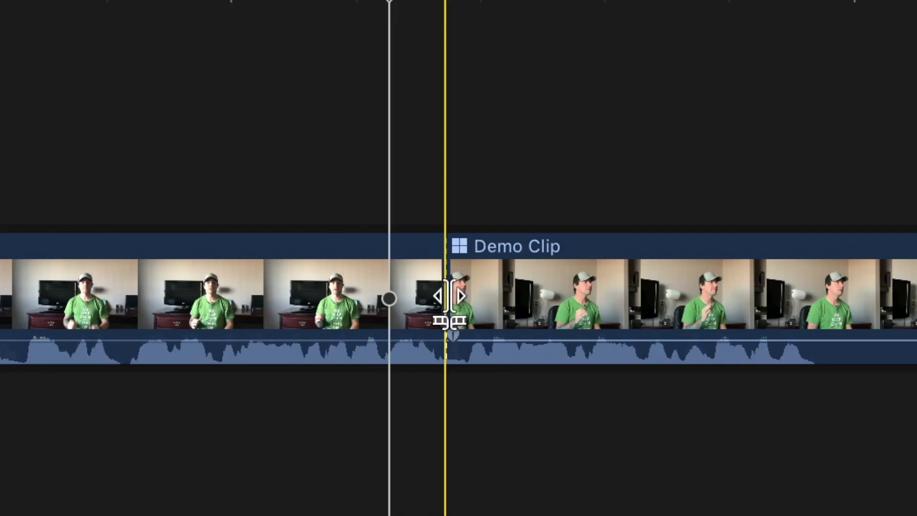
{"action": "left_click_drag", "start_coordinate": [450, 296], "coordinate": [416, 292]}
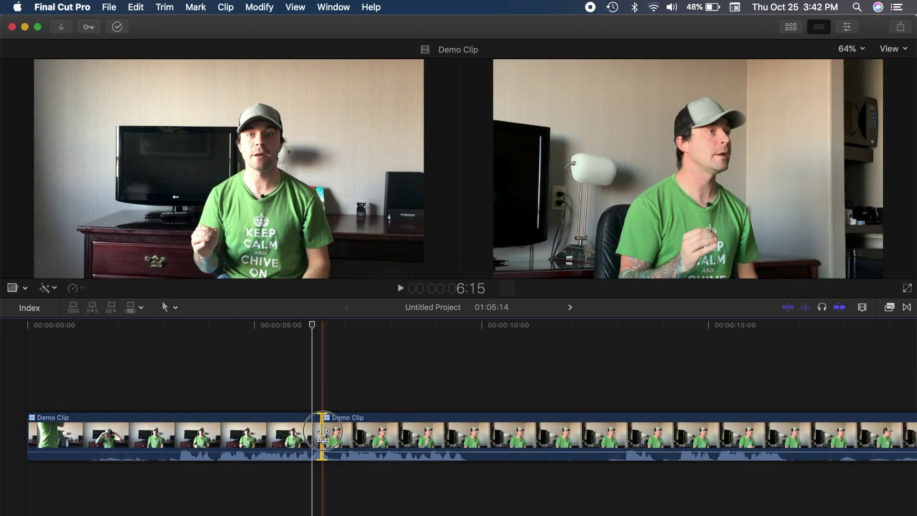
{"action": "left_click_drag", "start_coordinate": [323, 432], "coordinate": [334, 432]}
{"action": "key", "text": "super+shift+7"}
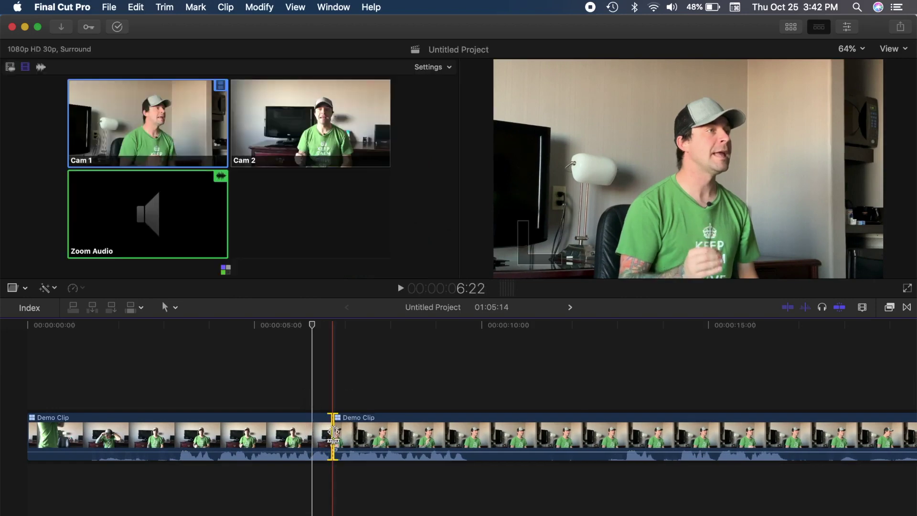
{"action": "key", "text": "space"}
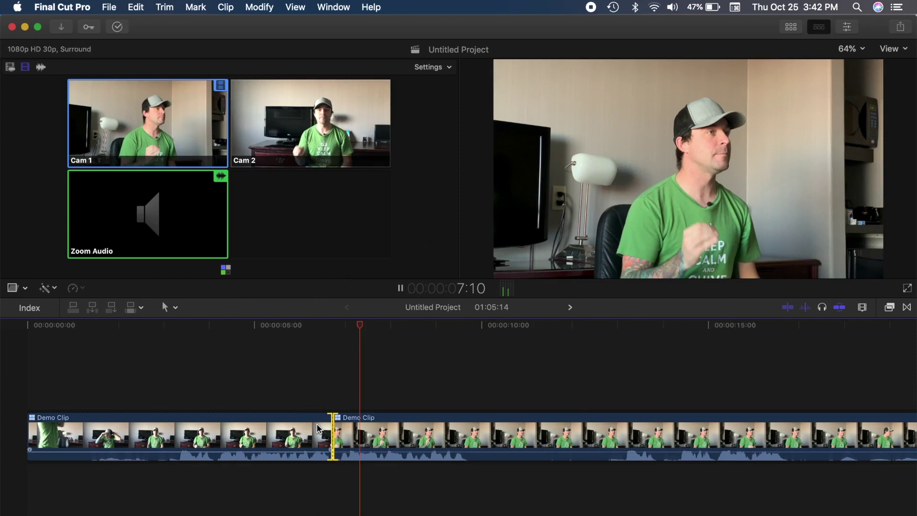
{"action": "key", "text": "space"}
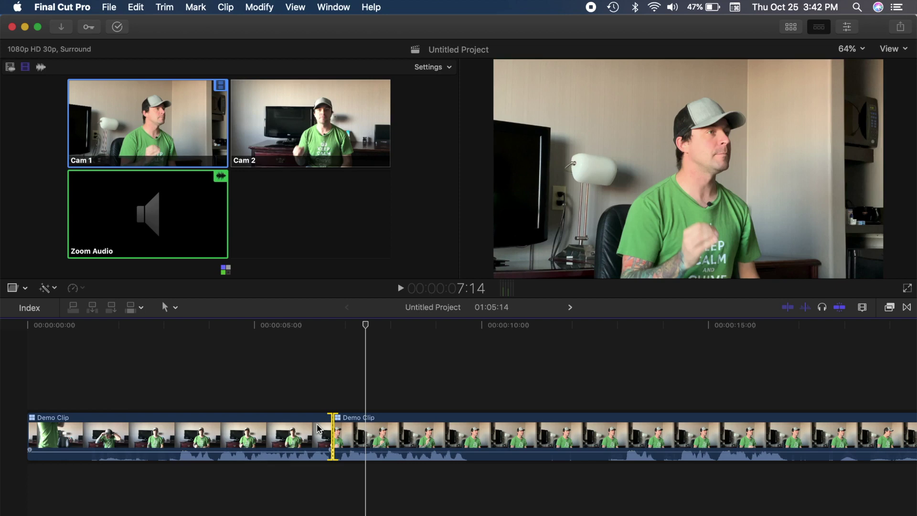
- Play from 5:24 and switch live between Cam 1 and Cam 2 with keys 1 and 2
{"action": "left_click_drag", "start_coordinate": [323, 327], "coordinate": [293, 328]}
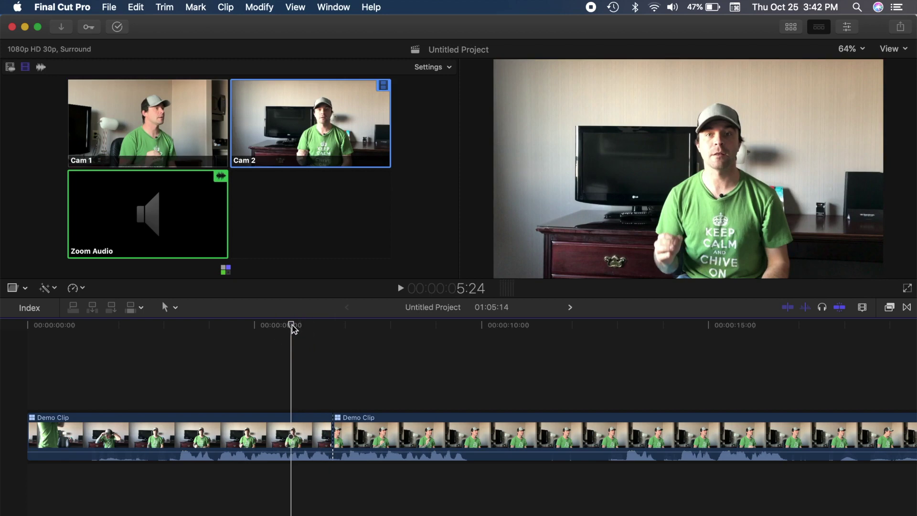
{"action": "key", "text": "space"}
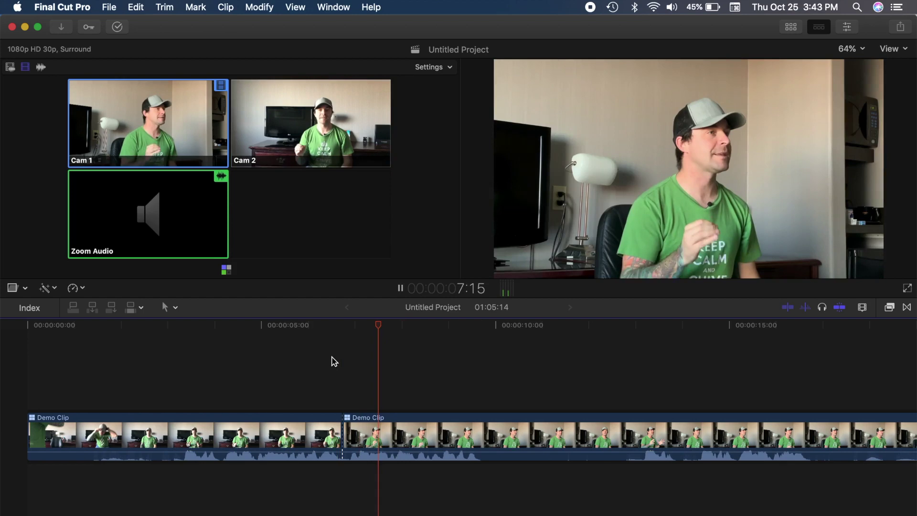
{"action": "key", "text": "1"}
{"action": "key", "text": "2"}
{"action": "key", "text": "1"}
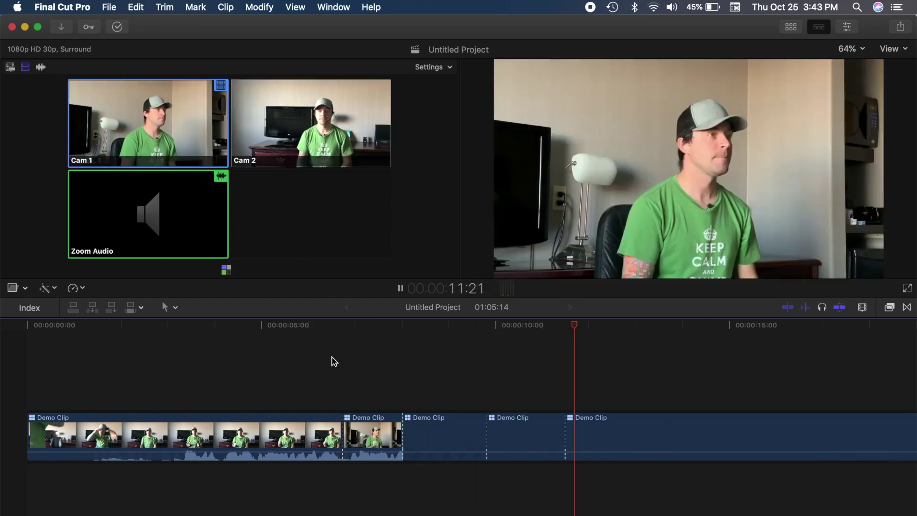
{"action": "key", "text": "2"}
{"action": "key", "text": "space"}
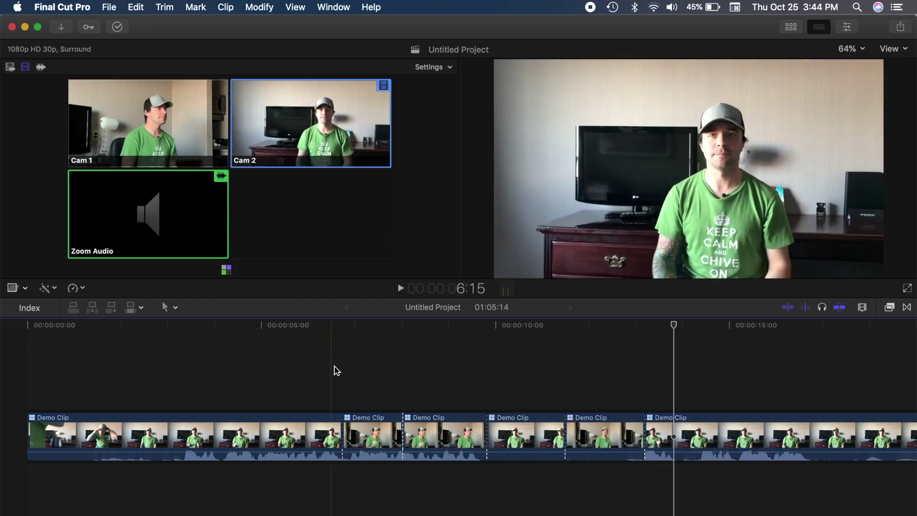
- Roll-trim the two new angle cuts, then switch to Cam 1 and Cam 2 during playback from about 13 seconds
{"action": "mouse_move", "coordinate": [403, 434]}
{"action": "left_mouse_down"}
{"action": "mouse_move", "coordinate": [421, 436]}
{"action": "mouse_move", "coordinate": [409, 436]}
{"action": "left_mouse_up"}
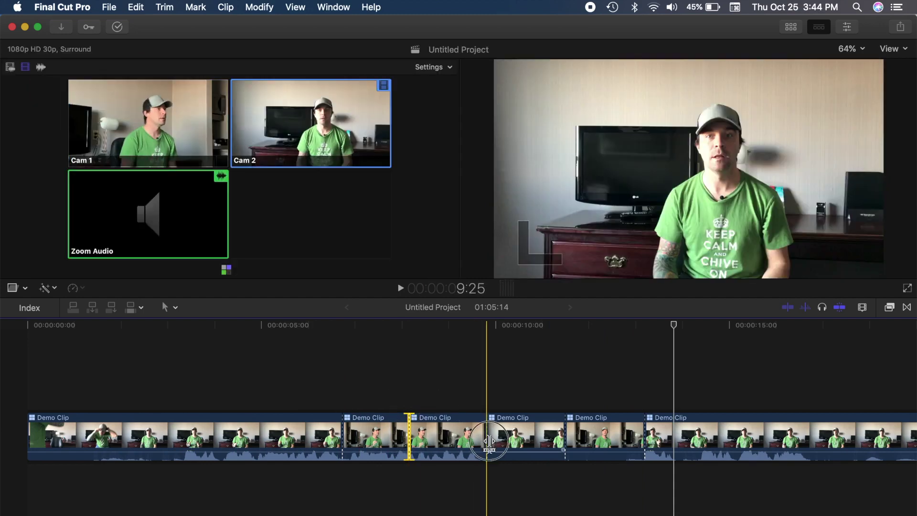
{"action": "mouse_move", "coordinate": [487, 435]}
{"action": "left_mouse_down"}
{"action": "mouse_move", "coordinate": [519, 437]}
{"action": "mouse_move", "coordinate": [478, 438]}
{"action": "left_mouse_up"}
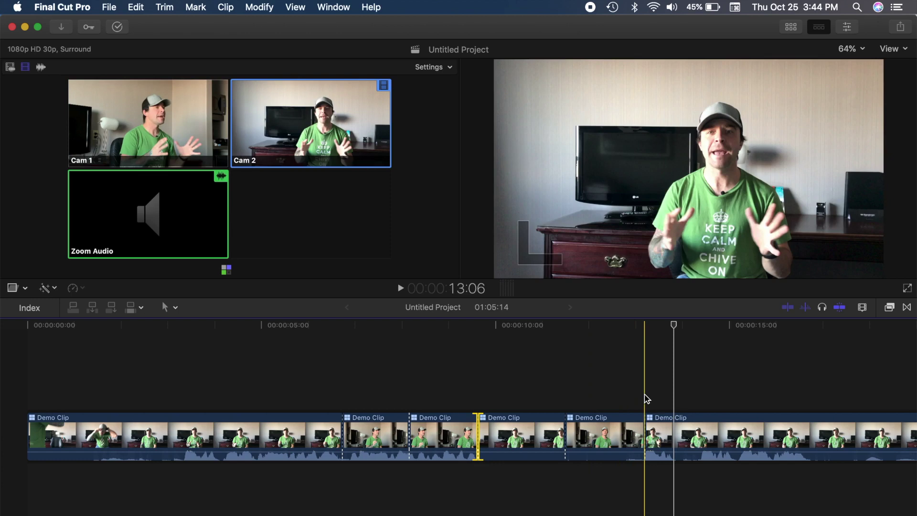
{"action": "key", "text": "space"}
{"action": "left_click", "coordinate": [178, 149]}
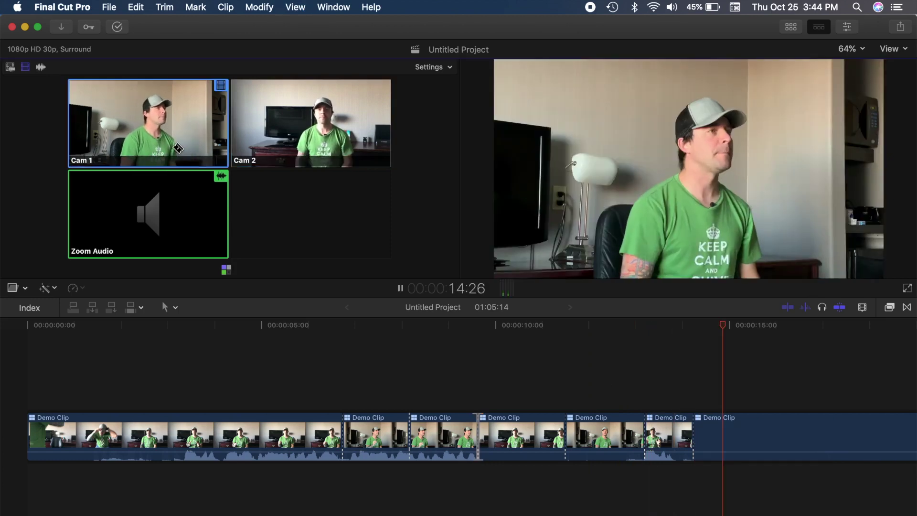
{"action": "left_click", "coordinate": [274, 130]}
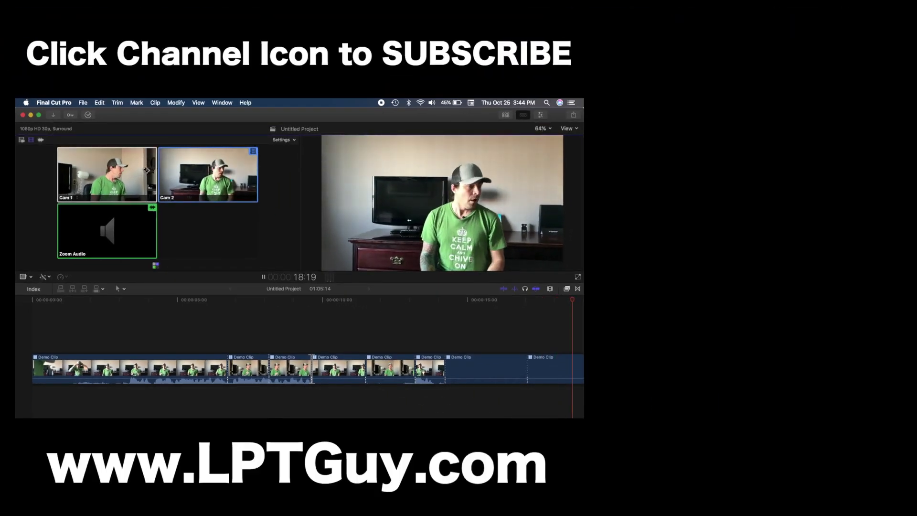
- Cut Demo Clip live to Cam 1, Cam 2, then Cam 1 again near 22 and 24 seconds
{"action": "left_click", "coordinate": [147, 170]}
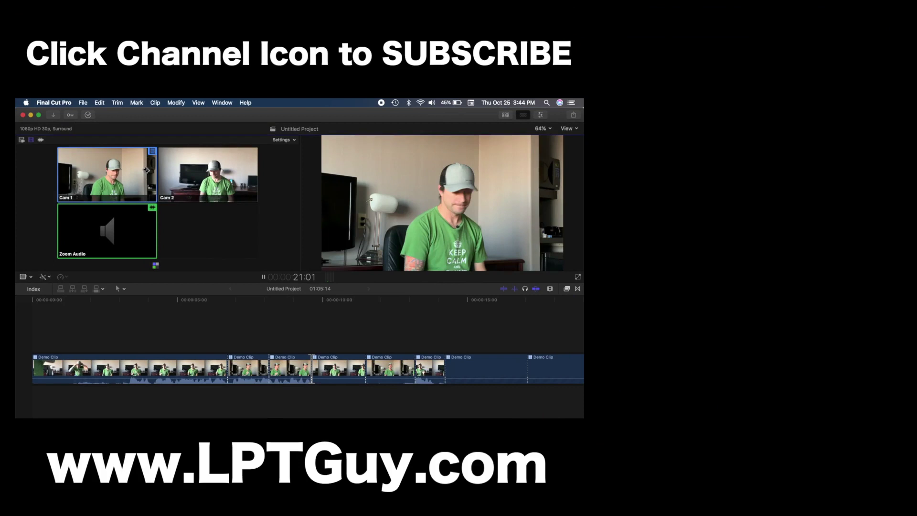
{"action": "key", "text": "space"}
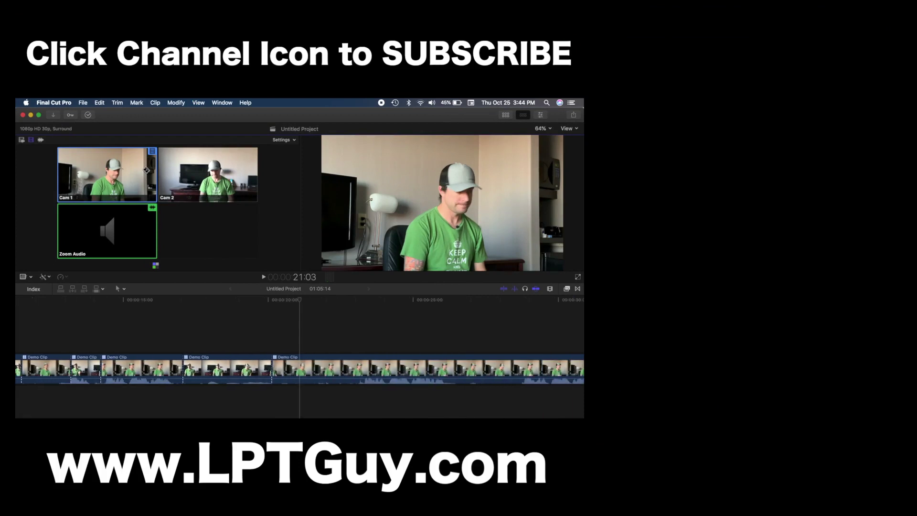
{"action": "key", "text": "space"}
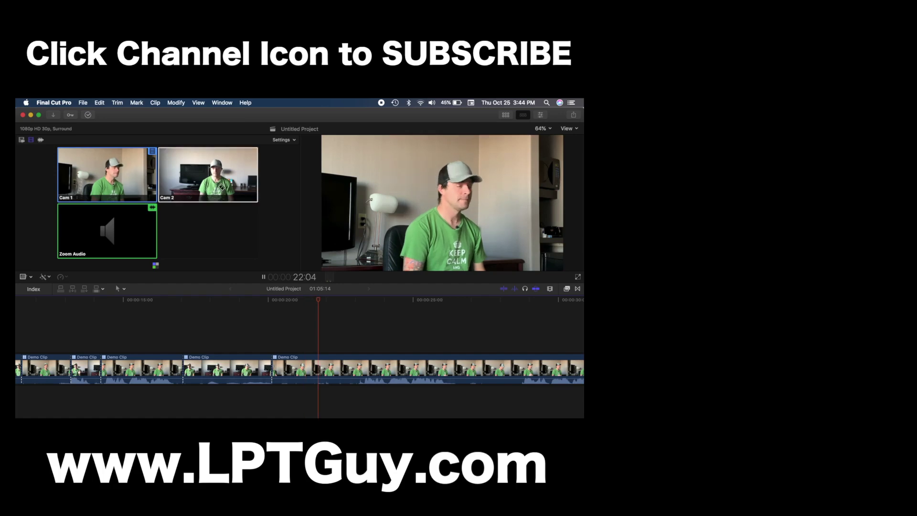
{"action": "left_click", "coordinate": [220, 187]}
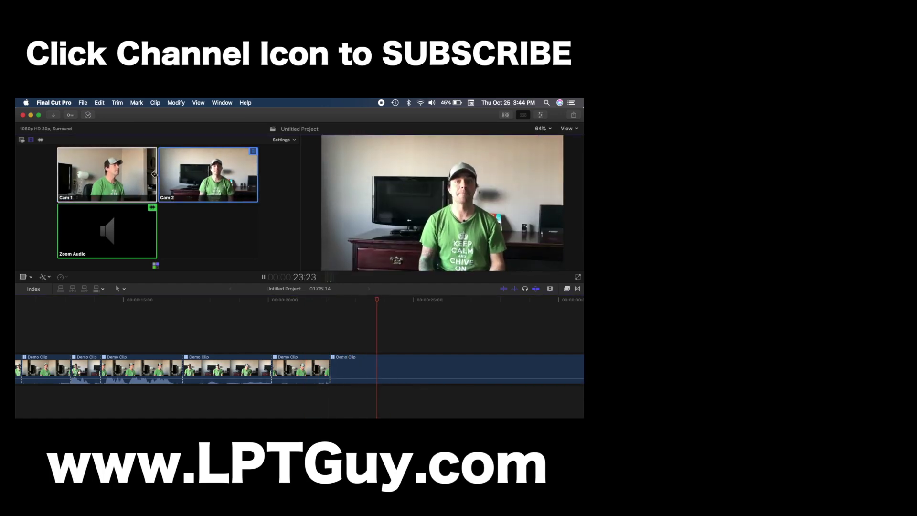
{"action": "left_click", "coordinate": [129, 175]}
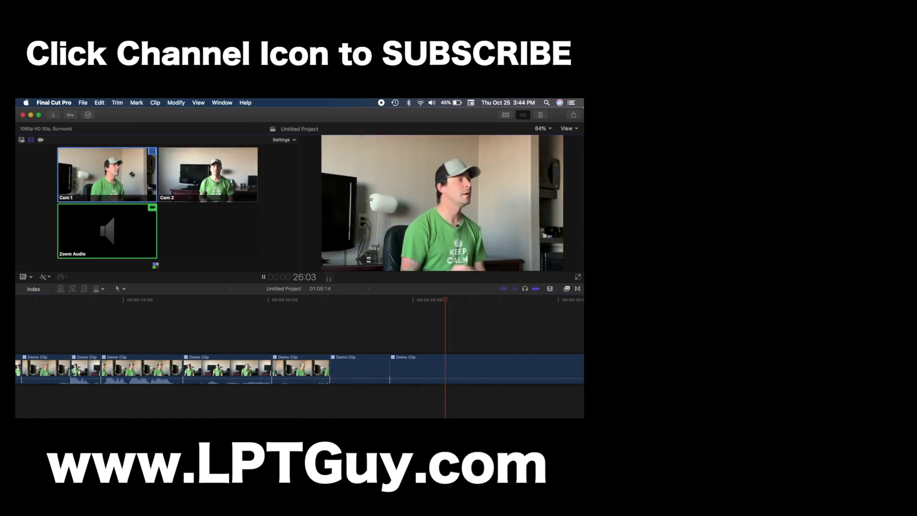